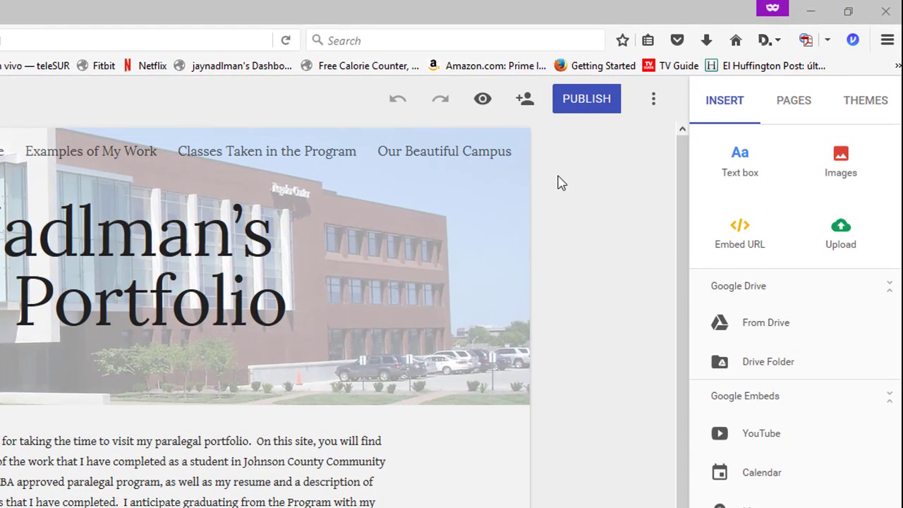
- Reach the link-sharing choices from the site's Add editors settings
{"action": "left_click", "coordinate": [525, 100]}
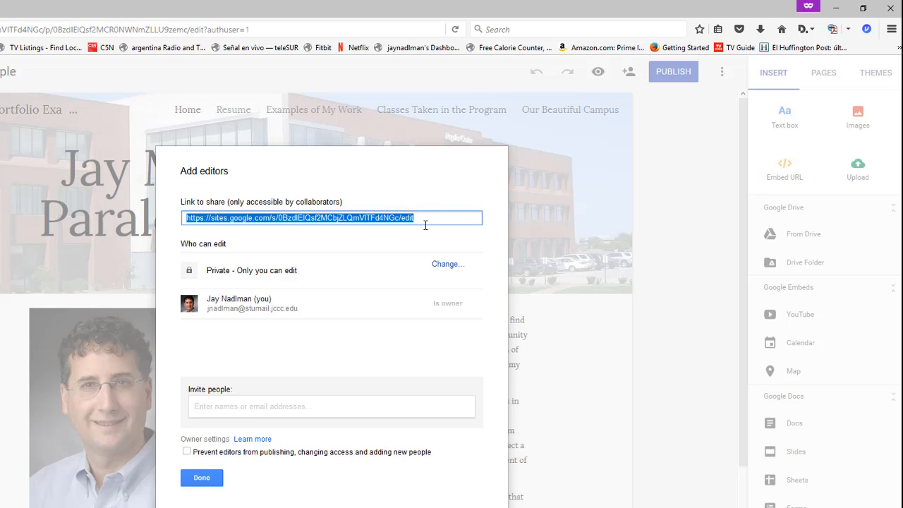
{"action": "left_click", "coordinate": [445, 267]}
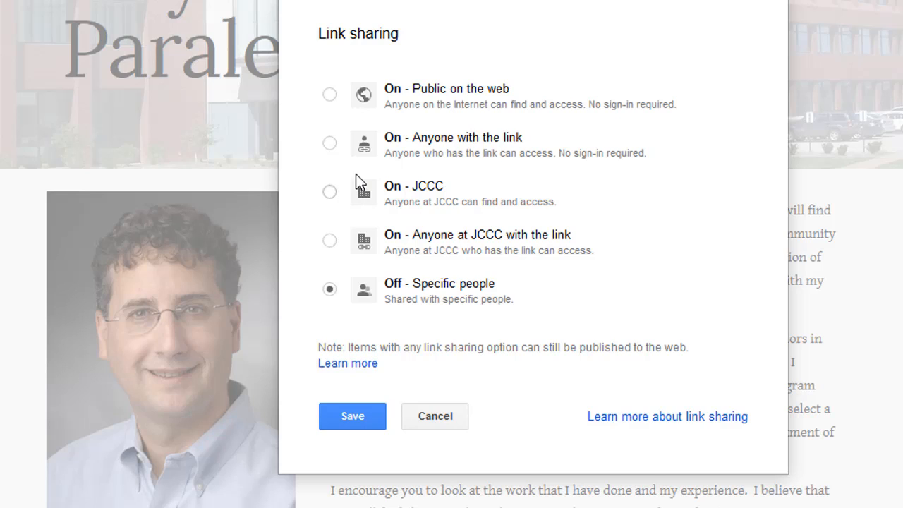
- Switch link sharing to 'On - Anyone with the link' and save it
{"action": "left_click", "coordinate": [330, 143]}
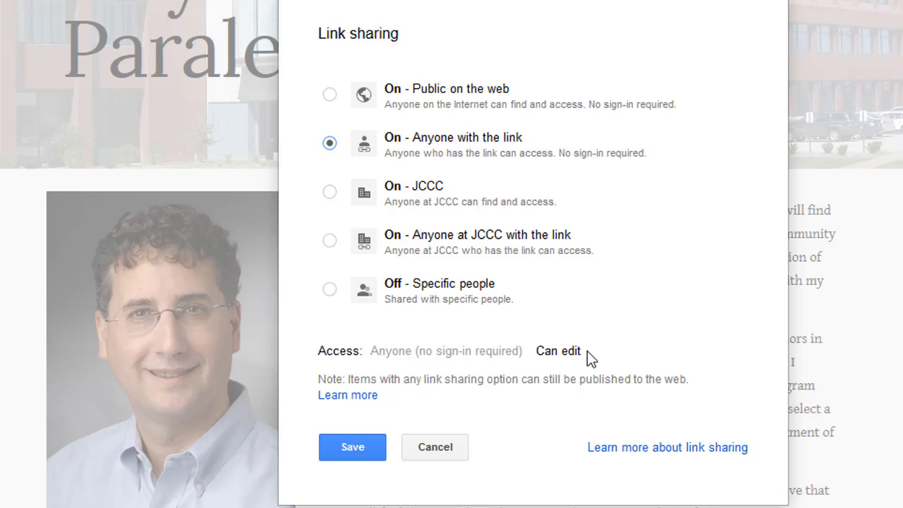
{"action": "left_click", "coordinate": [357, 455]}
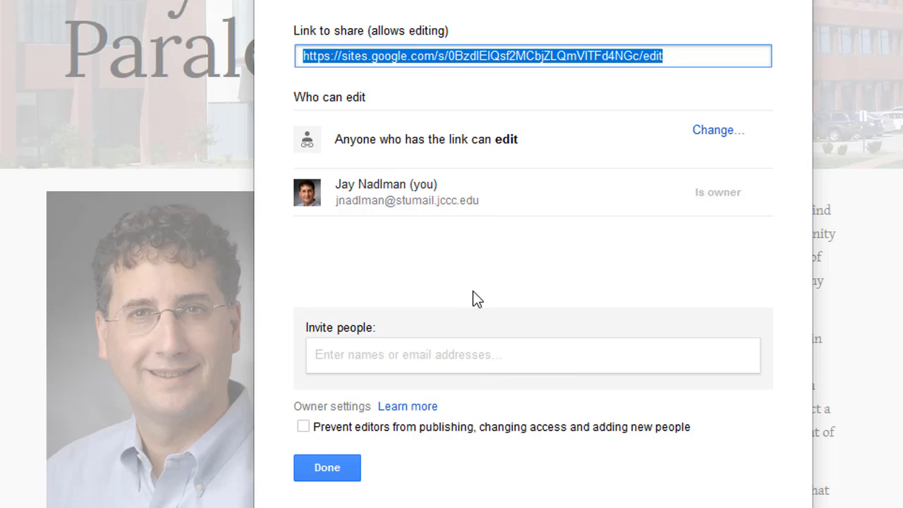
- Invite the college address as an editor and start a personal message for the invitation
{"action": "left_click", "coordinate": [385, 355]}
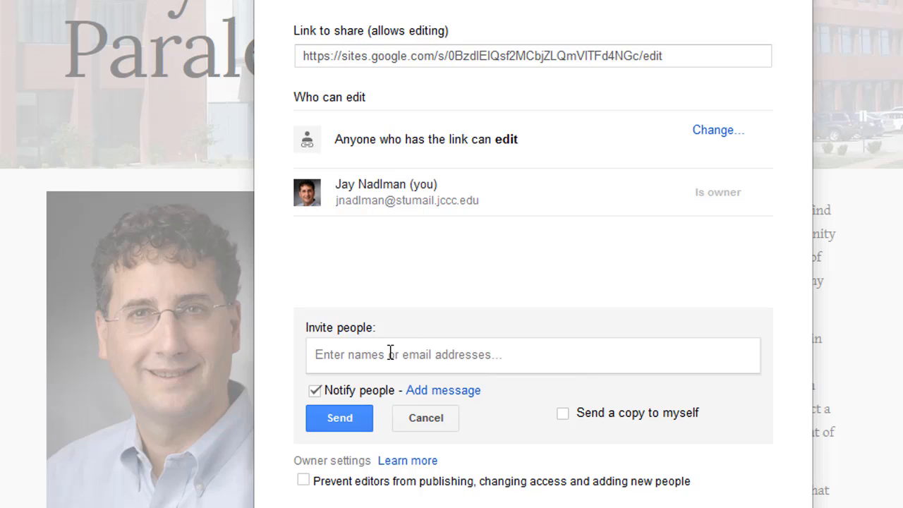
{"action": "type", "text": "jnadlman"}
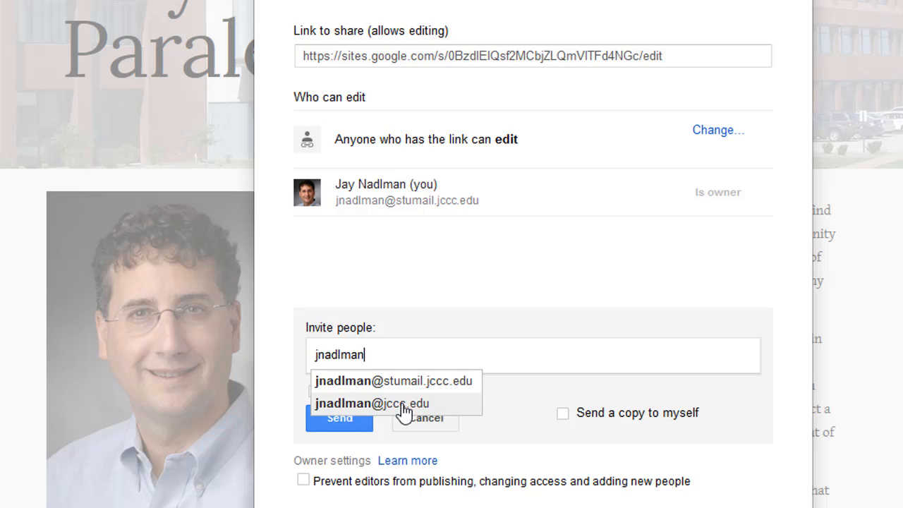
{"action": "left_click", "coordinate": [395, 404]}
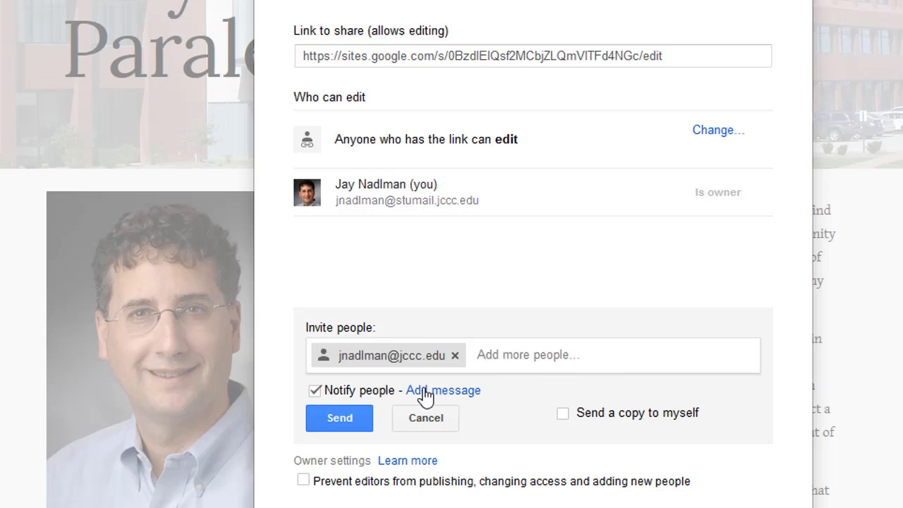
{"action": "left_click", "coordinate": [425, 394]}
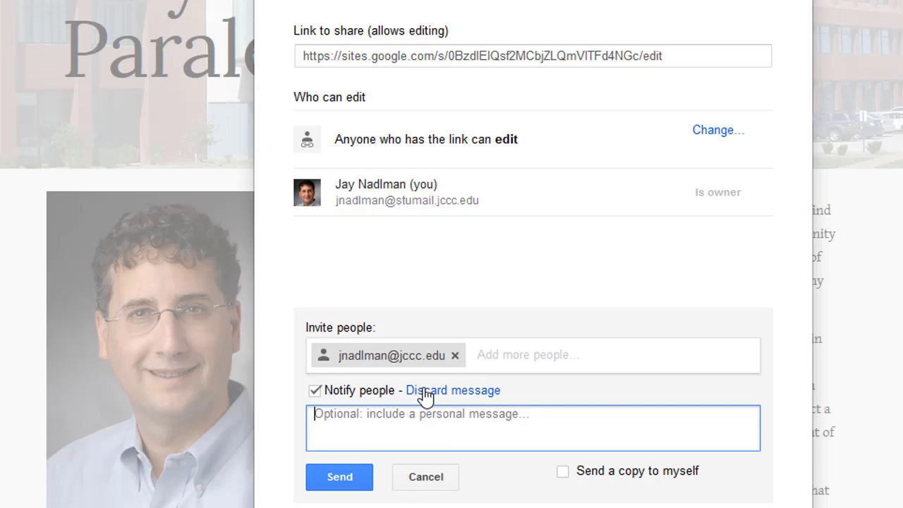
{"action": "type", "text": "Please re"}
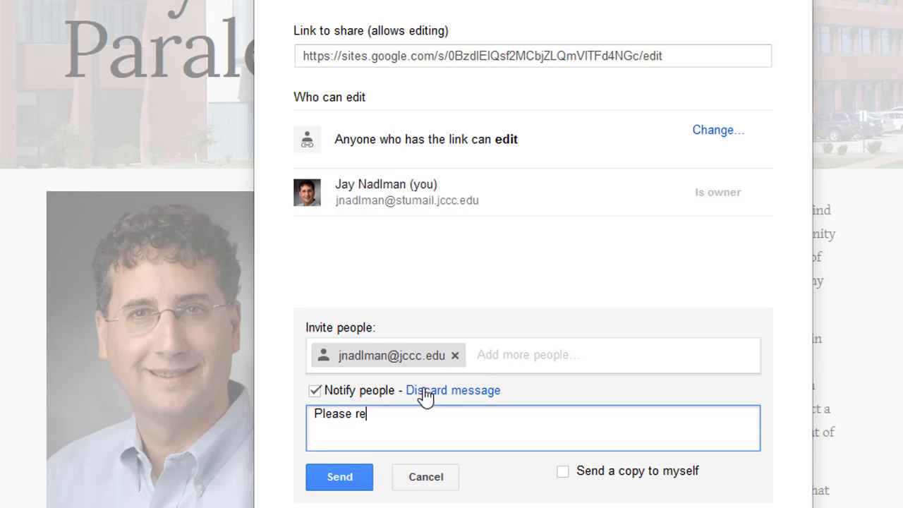
{"action": "type", "text": "view and comment"}
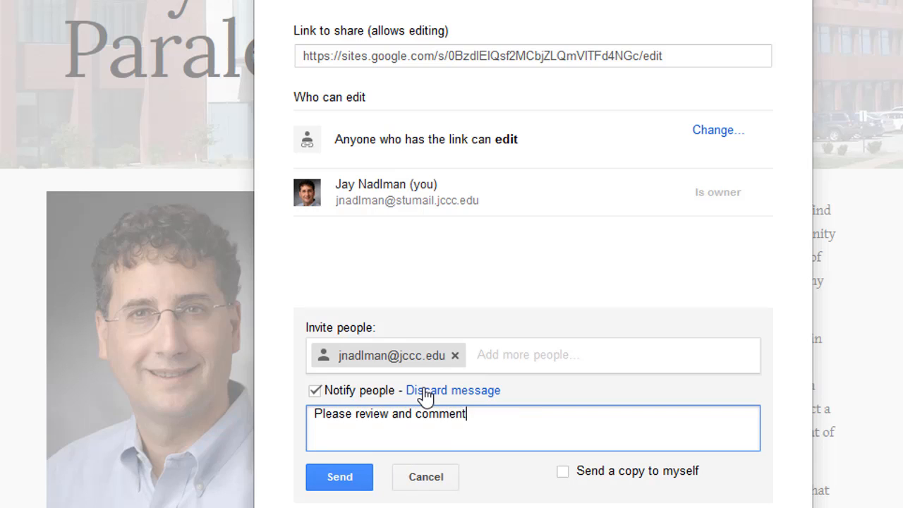
{"action": "type", "text": " on my portfoli"}
{"action": "type", "text": "o"}
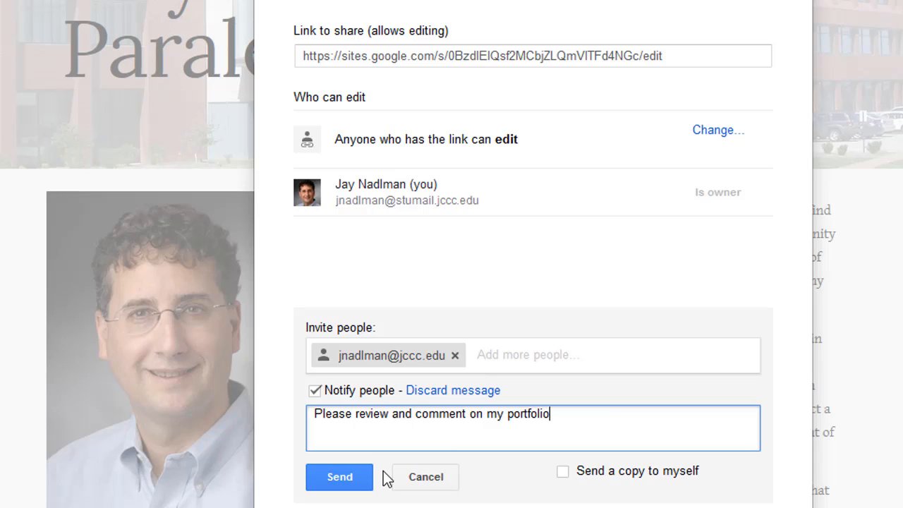
- Send the editing invitation and confirm it in the 'Are you sure?' prompt
{"action": "left_click", "coordinate": [339, 477]}
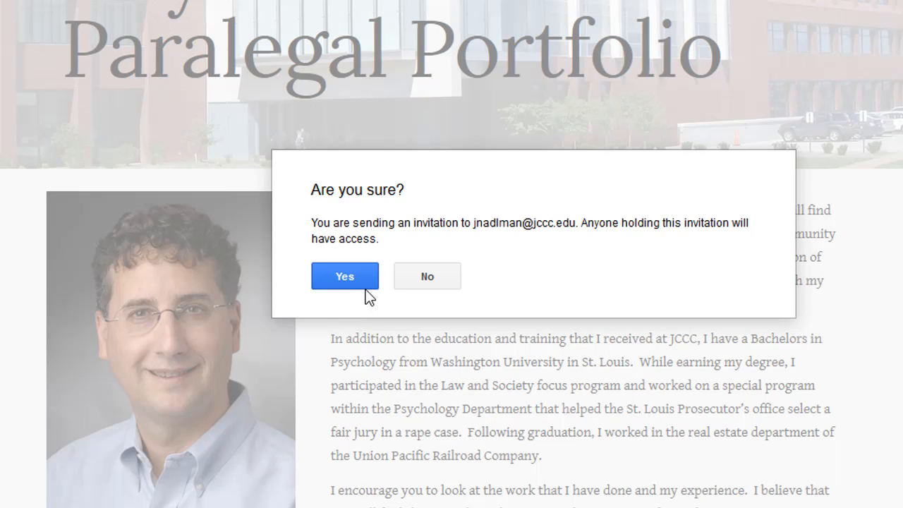
{"action": "left_click", "coordinate": [353, 275]}
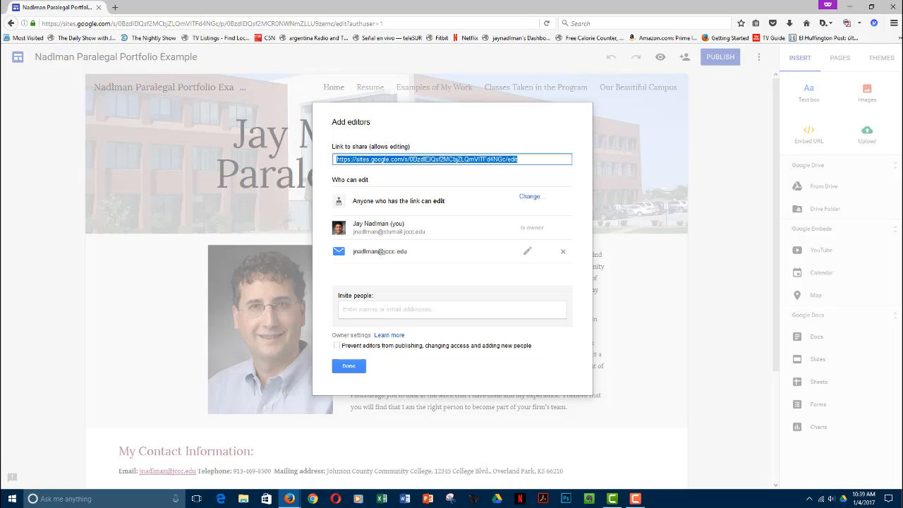
- Follow the Outlook invitation email to the portfolio site and bring its window into view
{"action": "left_click", "coordinate": [289, 499]}
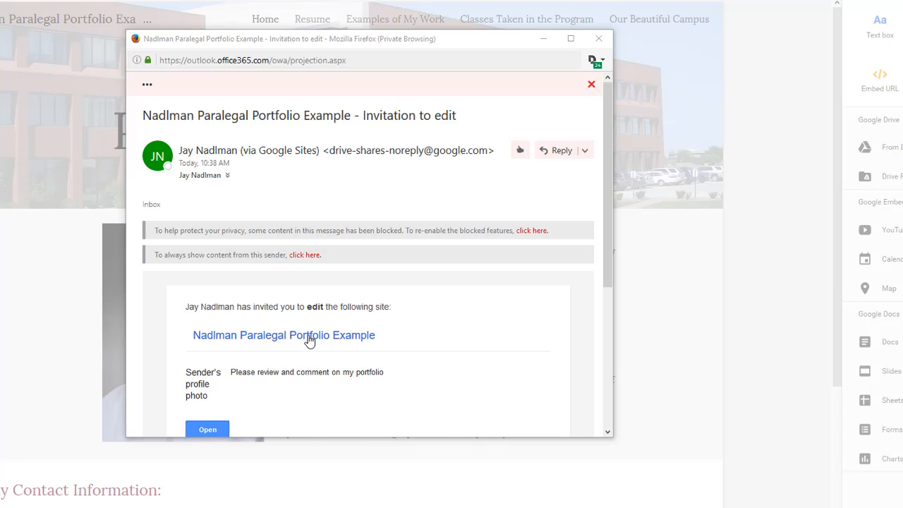
{"action": "left_click", "coordinate": [205, 429]}
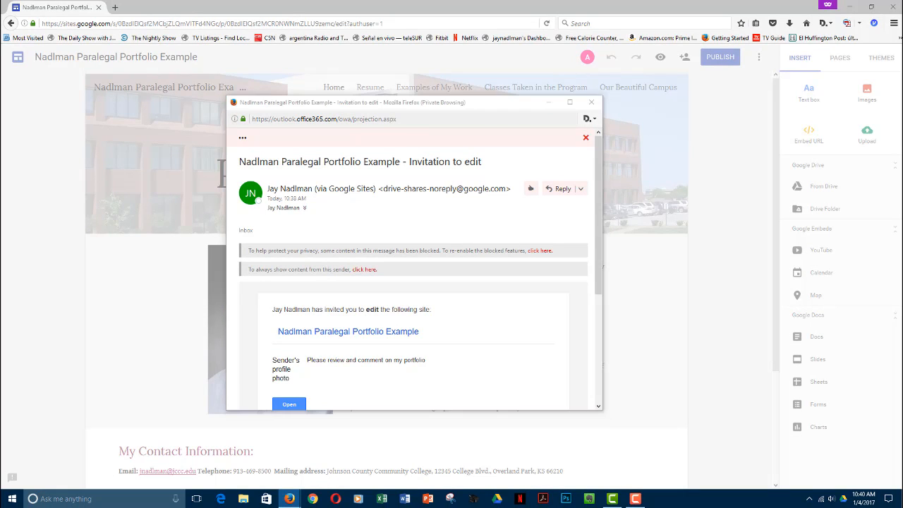
{"action": "mouse_move", "coordinate": [900, 11]}
{"action": "left_mouse_down"}
{"action": "mouse_move", "coordinate": [639, 11]}
{"action": "mouse_move", "coordinate": [362, 37]}
{"action": "left_mouse_up"}
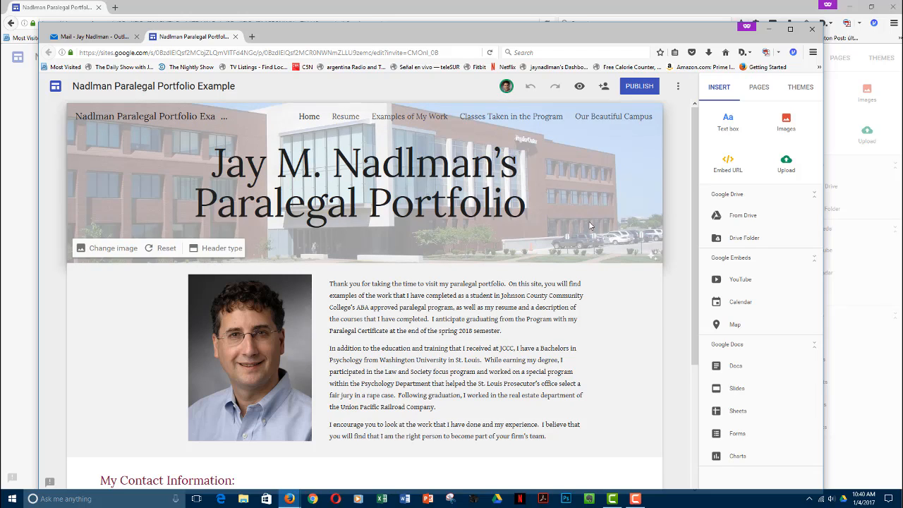
{"action": "mouse_move", "coordinate": [596, 275]}
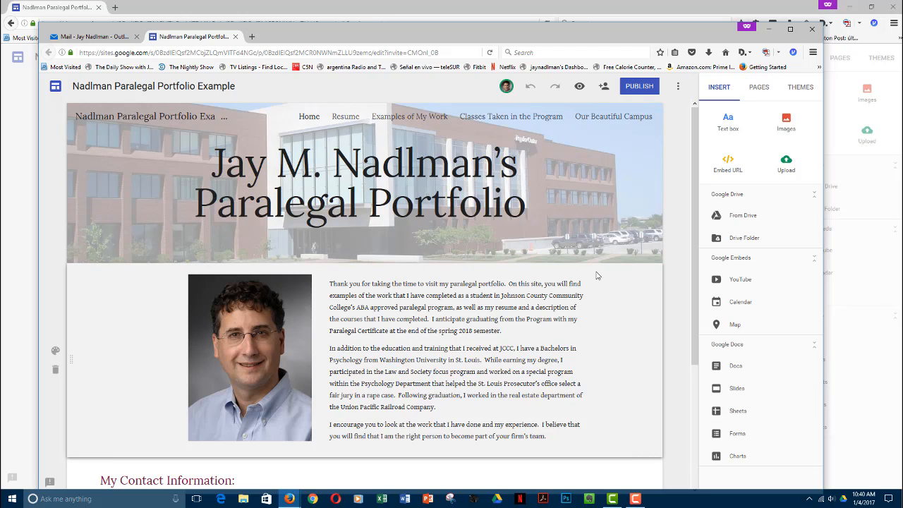
- Select and deselect the introduction text section on the home page
{"action": "left_click", "coordinate": [585, 279]}
{"action": "left_click", "coordinate": [625, 289]}
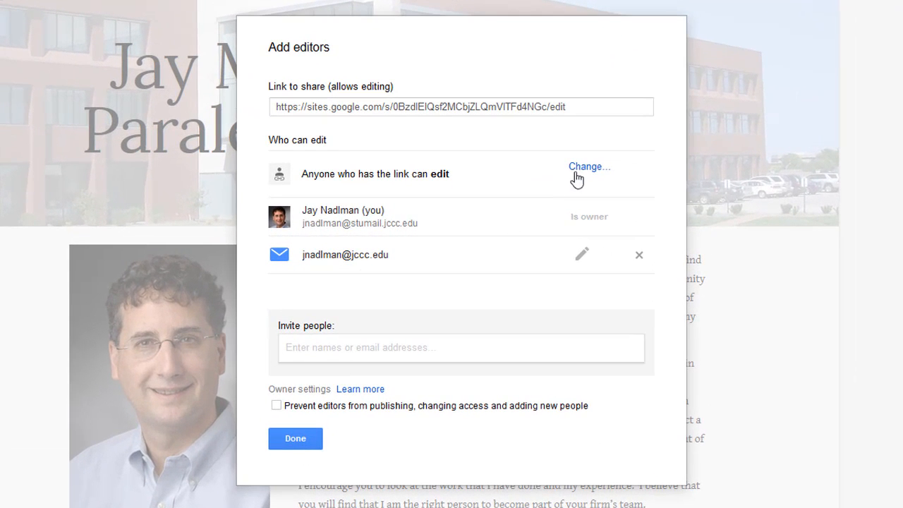
- Review the link-sharing choices and leave them unchanged
{"action": "left_click", "coordinate": [584, 167]}
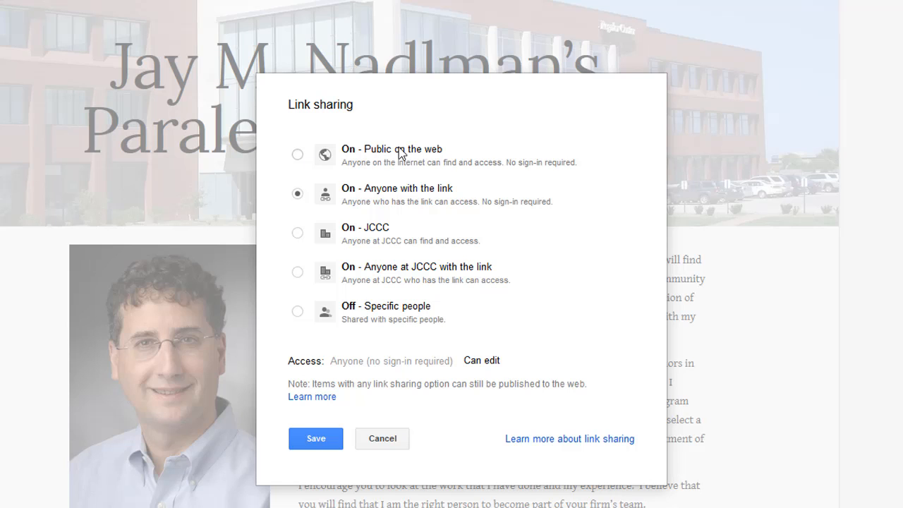
{"action": "left_click", "coordinate": [387, 441]}
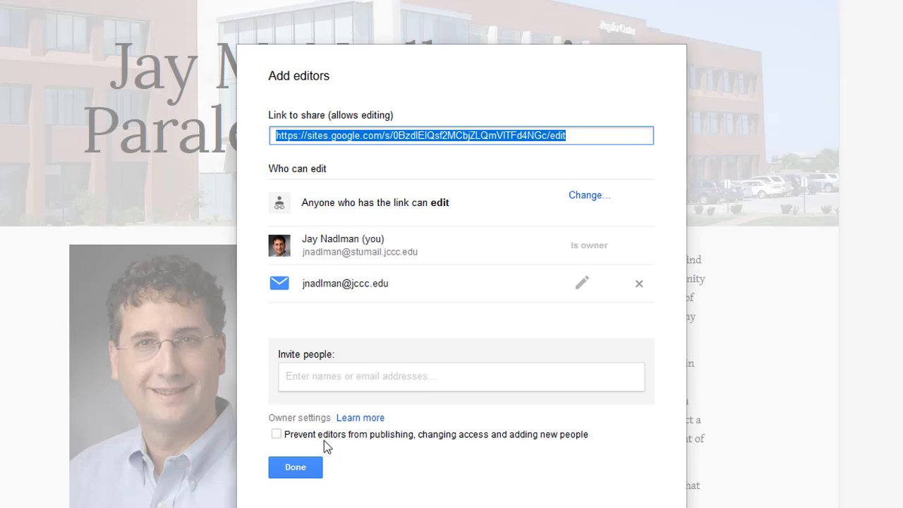
- Stop editors from publishing or changing access, save the editor settings, and close the dialog
{"action": "left_click", "coordinate": [277, 434]}
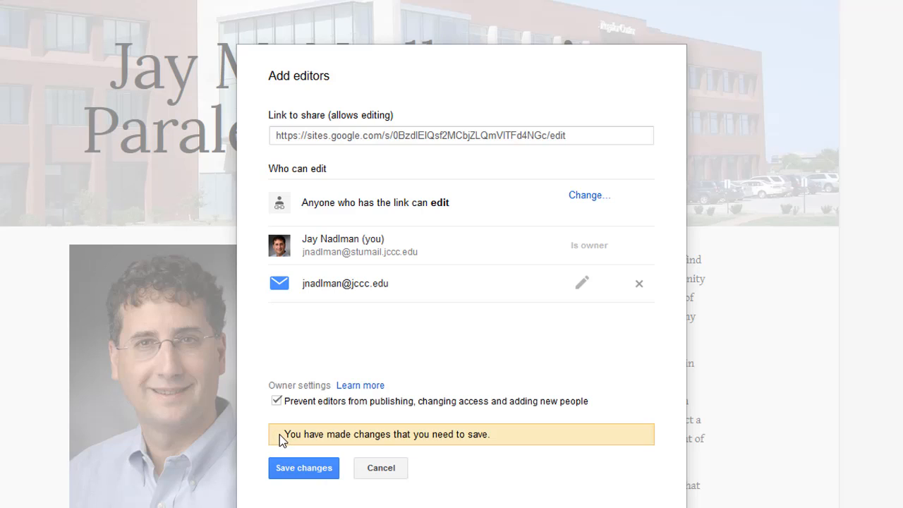
{"action": "left_click", "coordinate": [312, 478]}
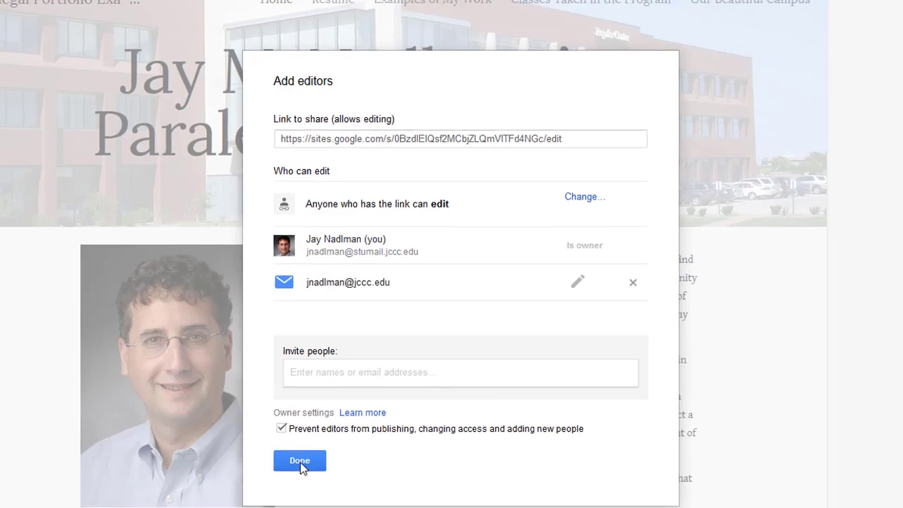
{"action": "left_click", "coordinate": [299, 461]}
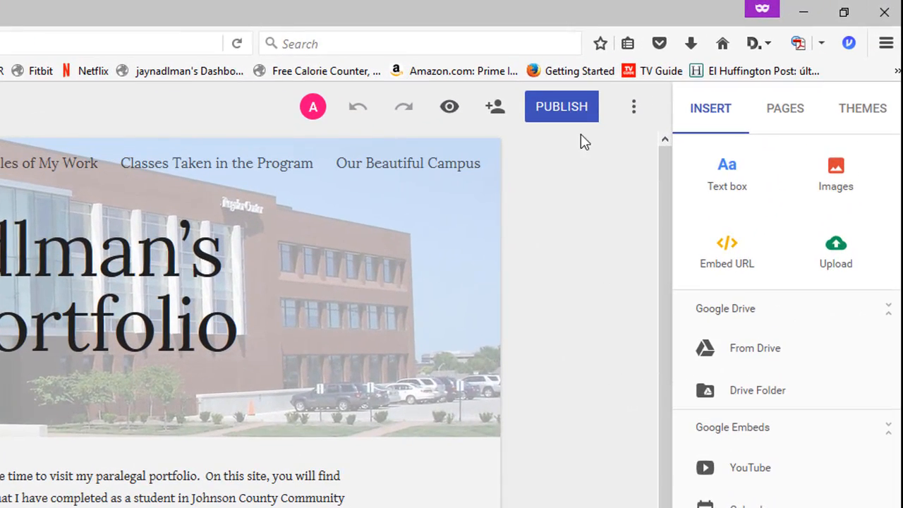
- Bring up the Publish dialog for the portfolio site
{"action": "left_click", "coordinate": [562, 107]}
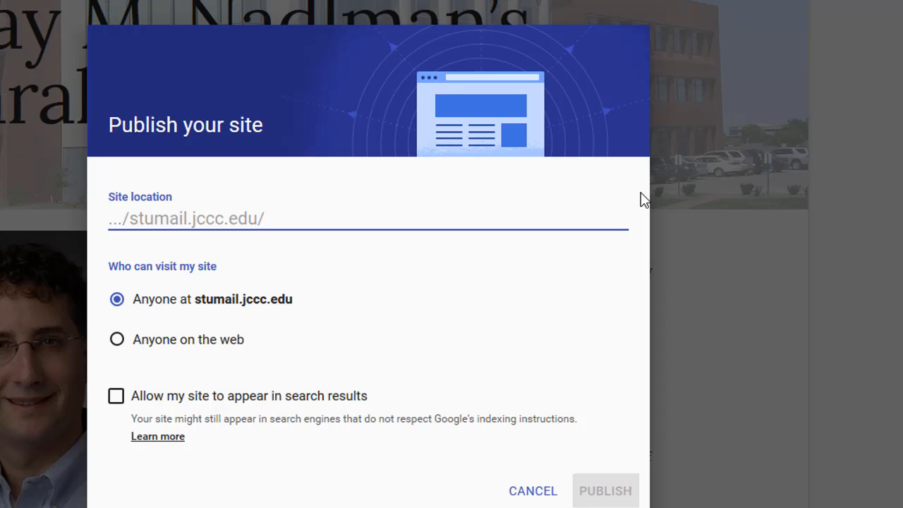
{"action": "type", "text": "p"}
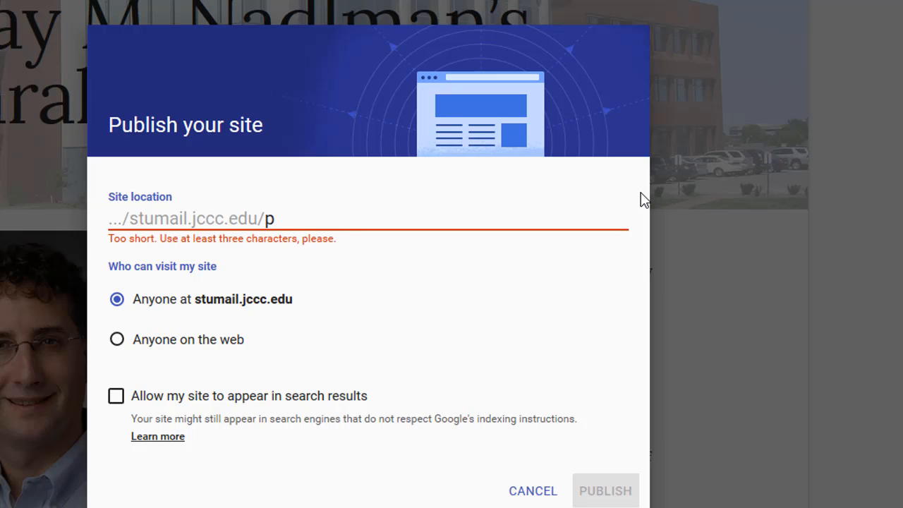
- Publish the site at jmnparalegalportfolio for anyone on the web
{"action": "key", "text": "BackSpace"}
{"action": "type", "text": "j"}
{"action": "type", "text": "mn"}
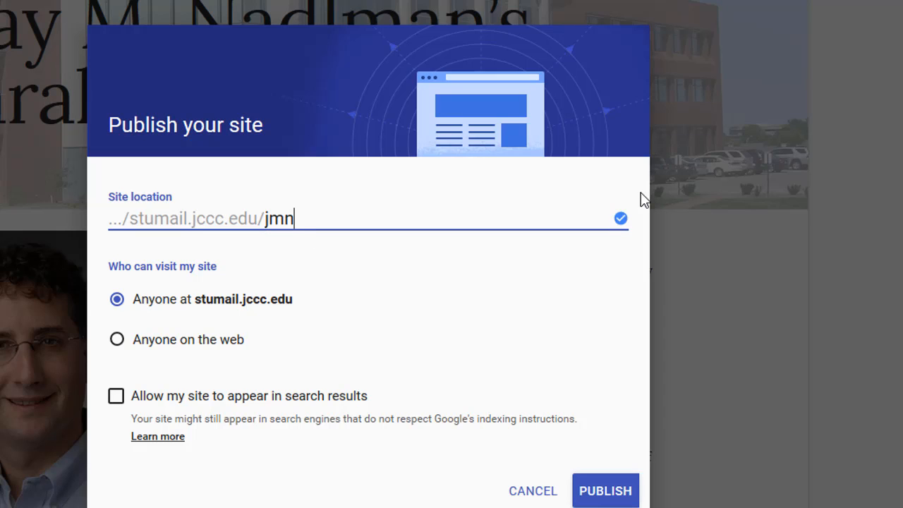
{"action": "type", "text": "pparalegalportfolio"}
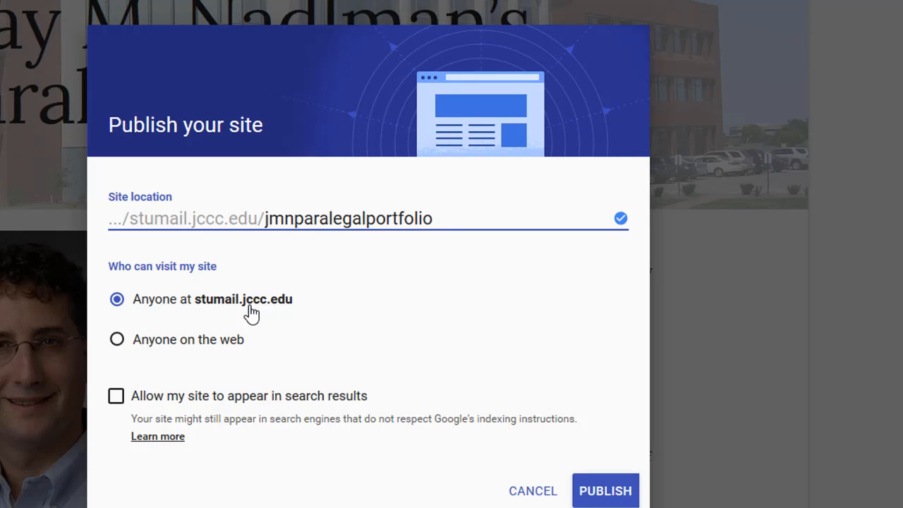
{"action": "left_click", "coordinate": [117, 340]}
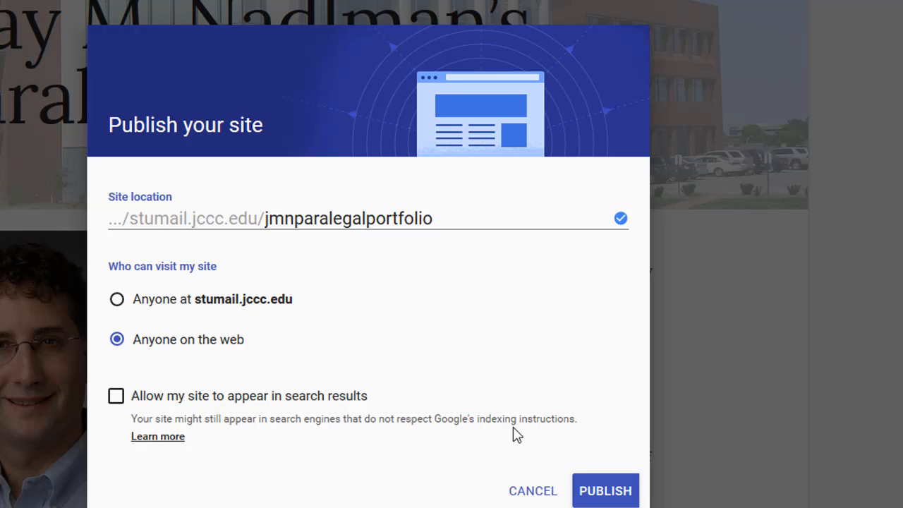
{"action": "left_click", "coordinate": [606, 491]}
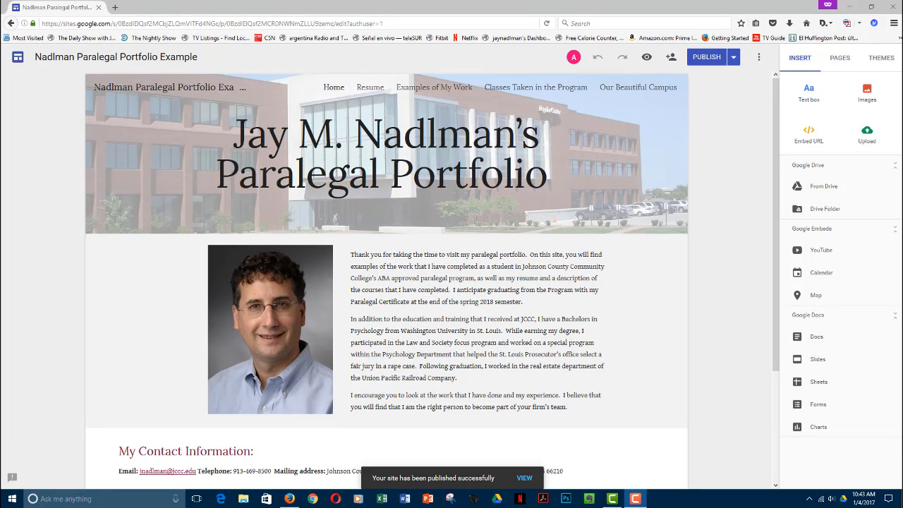
- View the live published portfolio site from the publish options
{"action": "left_click", "coordinate": [528, 481]}
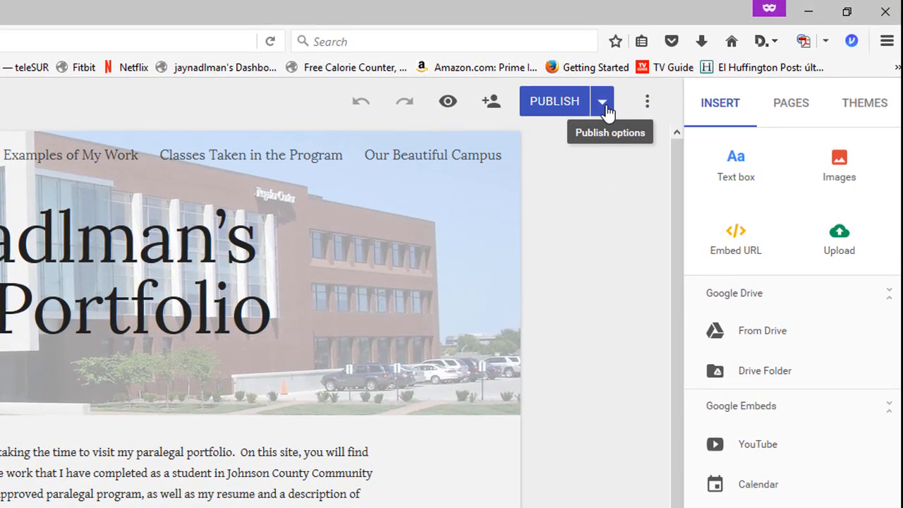
{"action": "left_click", "coordinate": [604, 102]}
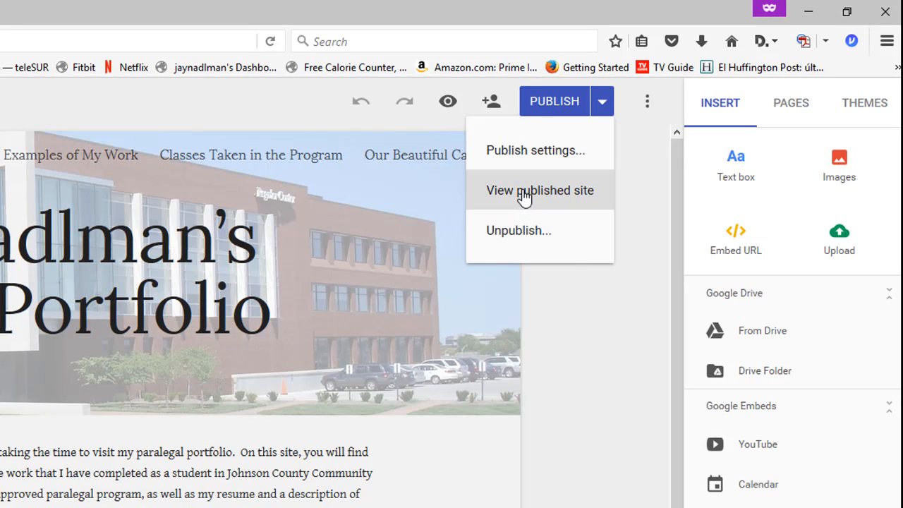
{"action": "left_click", "coordinate": [523, 195]}
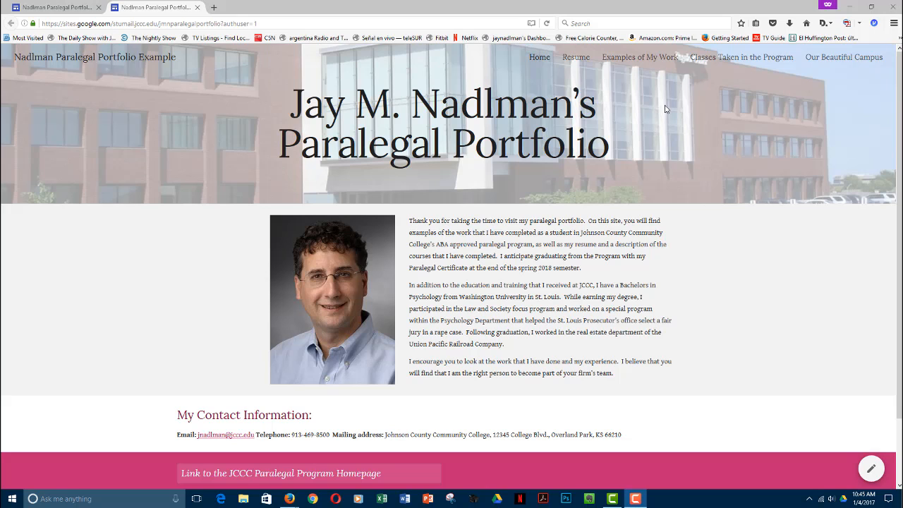
- Visit the Resume, Examples of My Work, Classes Taken and Our Beautiful Campus pages
{"action": "left_click", "coordinate": [576, 57]}
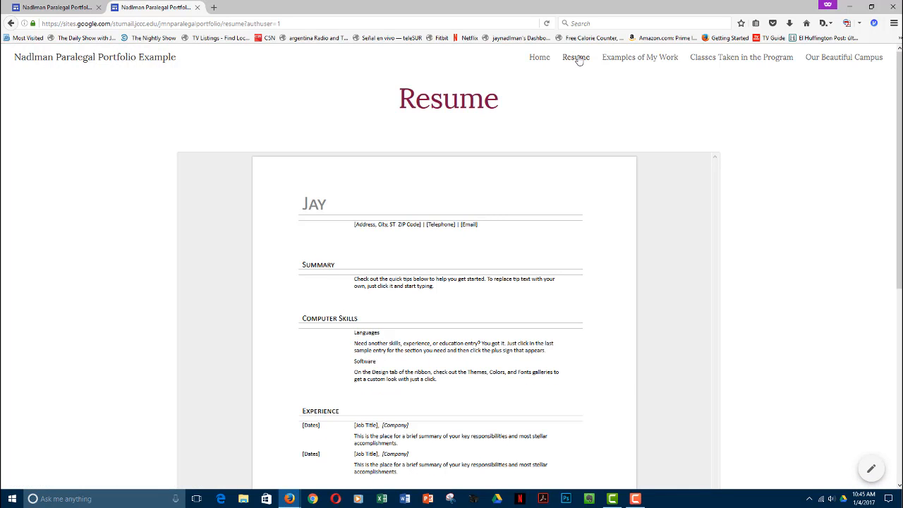
{"action": "left_click", "coordinate": [627, 60]}
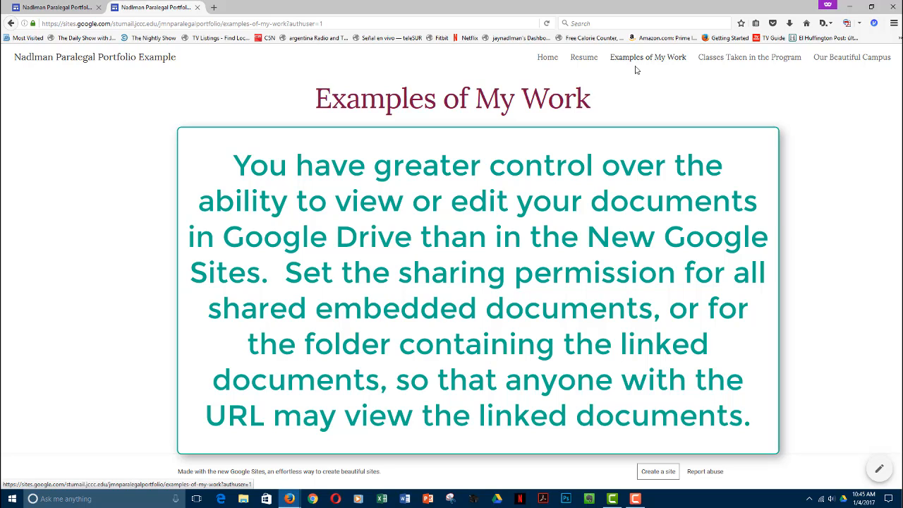
{"action": "left_click", "coordinate": [721, 60]}
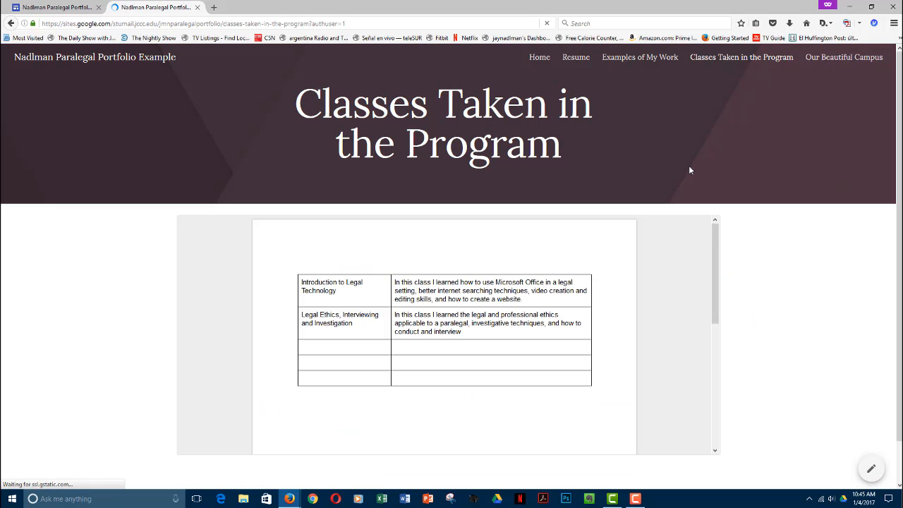
{"action": "left_click", "coordinate": [843, 57]}
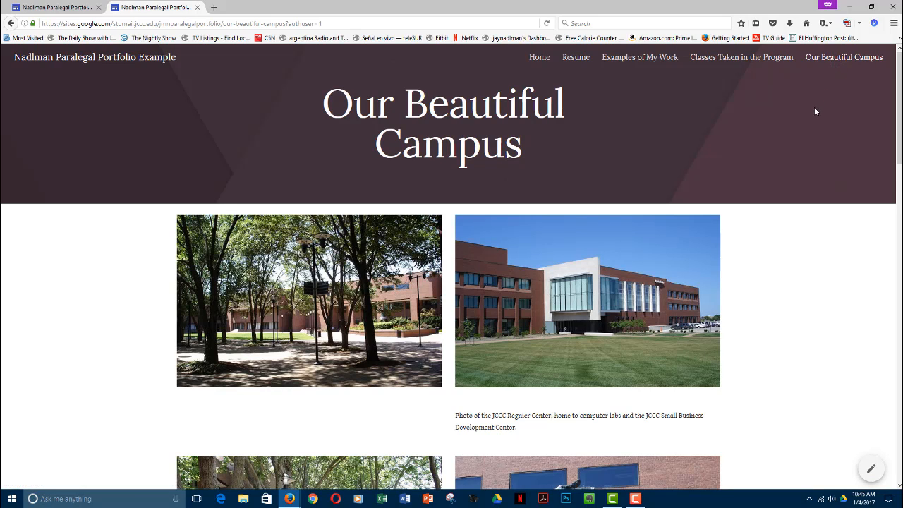
- Back in the editor, choose Unpublish from the Publish options menu
{"action": "left_click", "coordinate": [57, 7]}
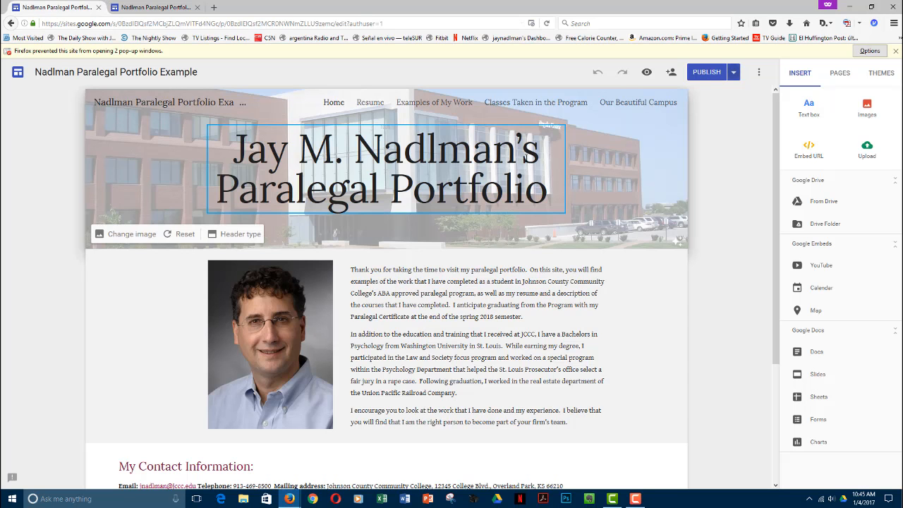
{"action": "left_click", "coordinate": [734, 72]}
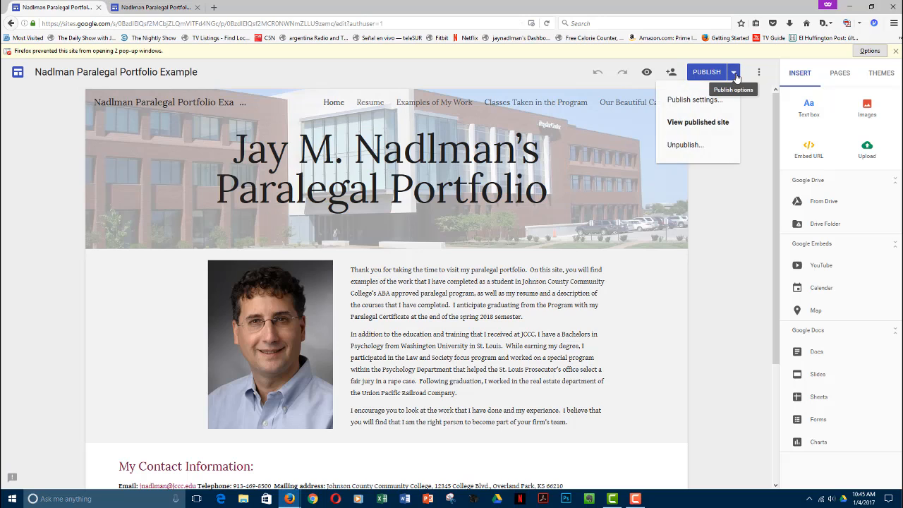
{"action": "left_click", "coordinate": [682, 146]}
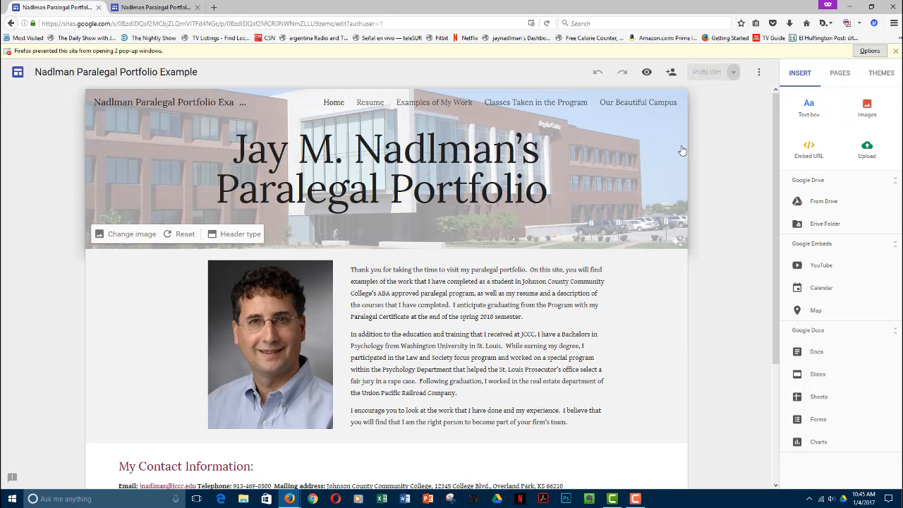